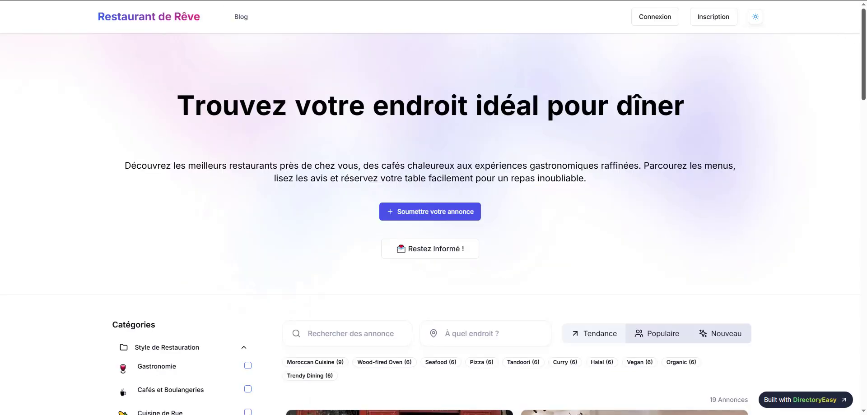
# Browse the sample restaurant directory and open the Fourchette Verte listing.
pyautogui.scroll(-7, 400, 159)
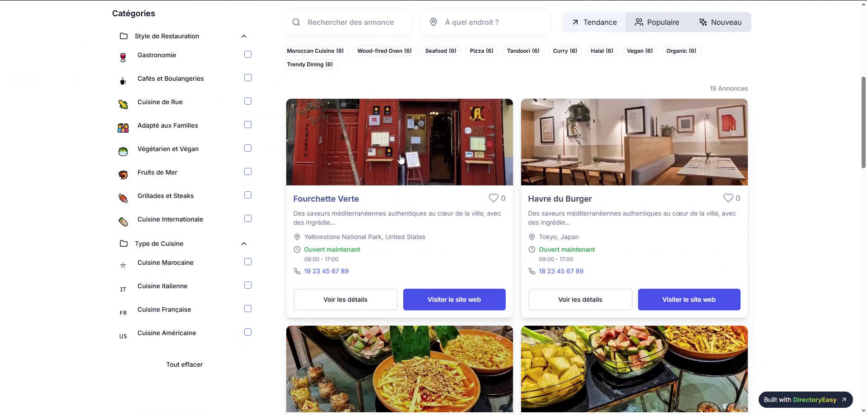
pyautogui.click(401, 159)
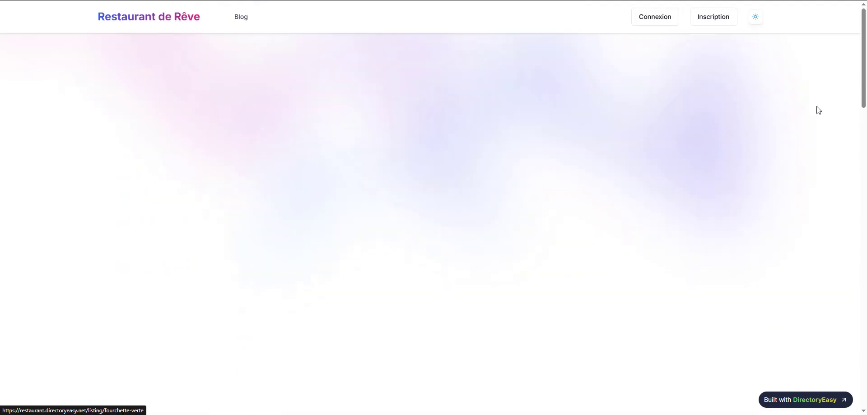
pyautogui.scroll(-5, 429, 208)
pyautogui.click(688, 21)
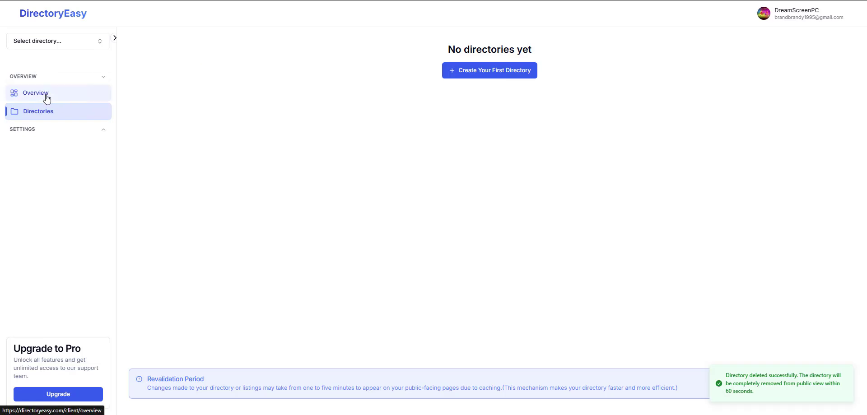
# Start a new directory with English as the primary language and Standard Directory as the type.
pyautogui.click(503, 72)
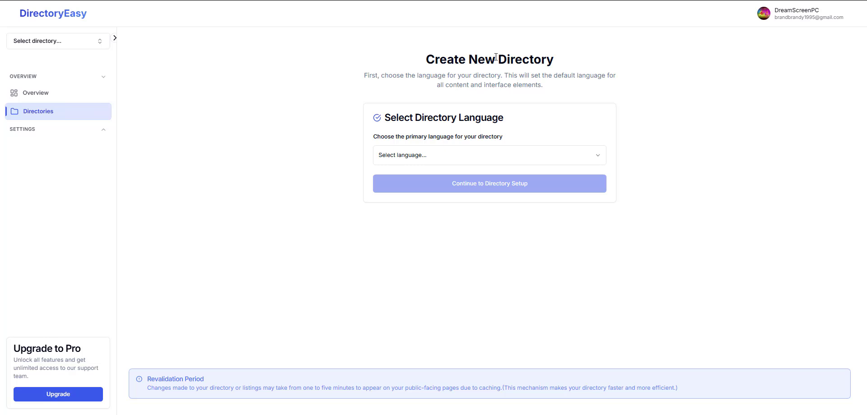
pyautogui.click(426, 154)
pyautogui.scroll(-5, 436, 277)
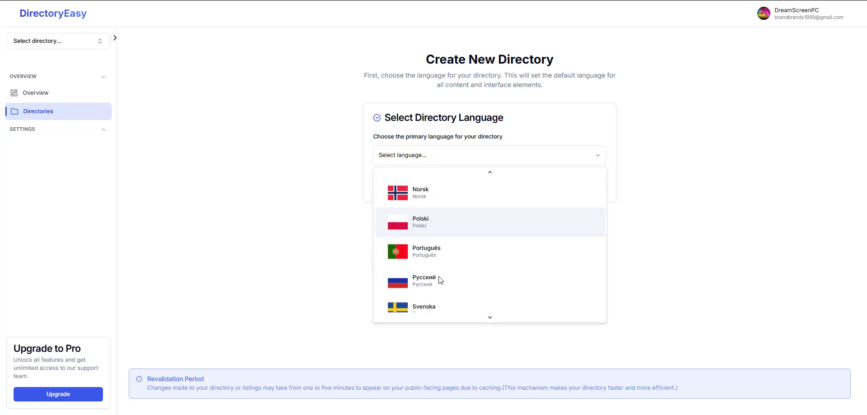
pyautogui.scroll(5, 450, 264)
pyautogui.click(437, 193)
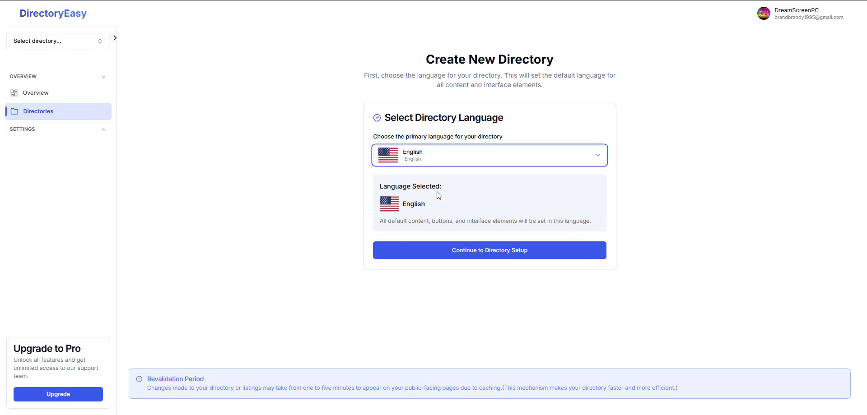
pyautogui.click(461, 256)
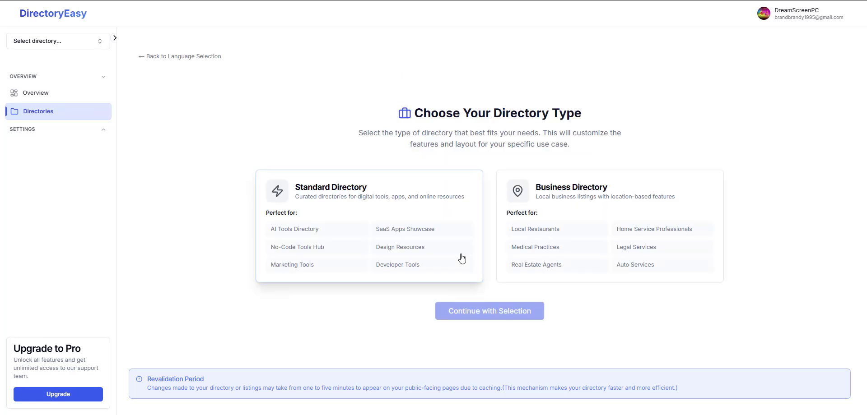
pyautogui.click(440, 245)
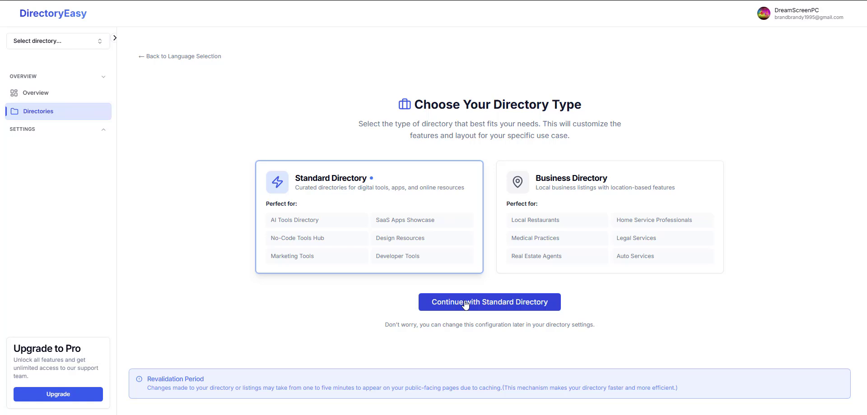
pyautogui.click(466, 305)
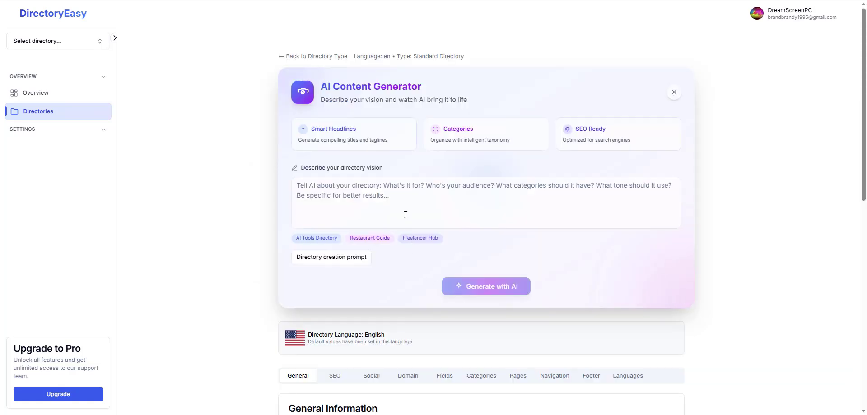
# Generate the directory's content with AI from the AI Tools Directory sample prompt.
pyautogui.click(323, 238)
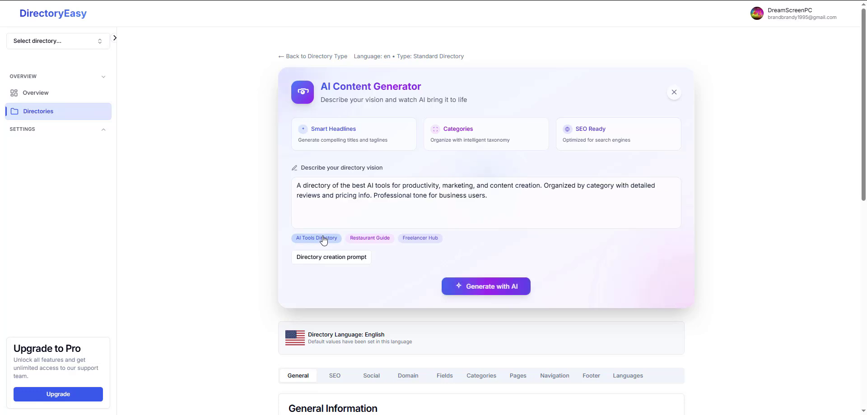
pyautogui.click(364, 241)
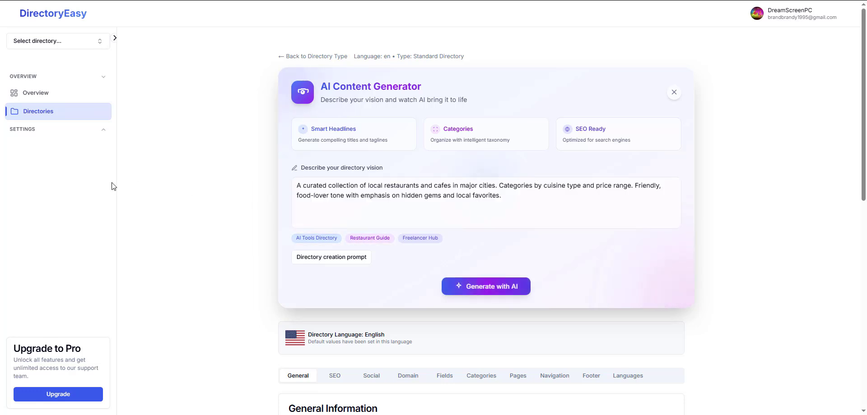
pyautogui.click(327, 238)
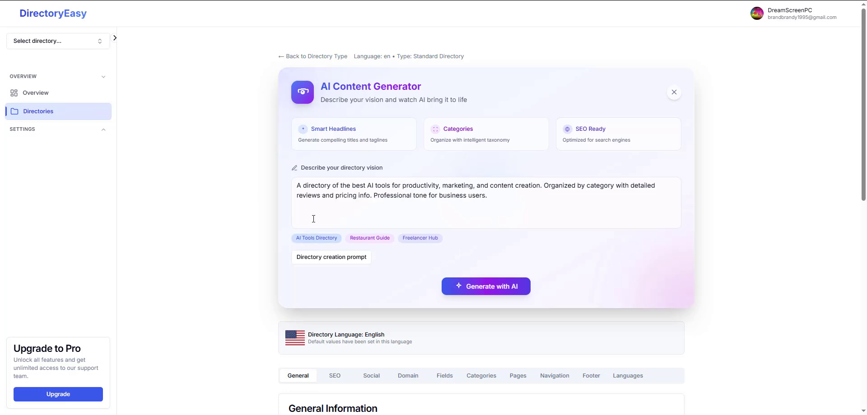
pyautogui.click(497, 291)
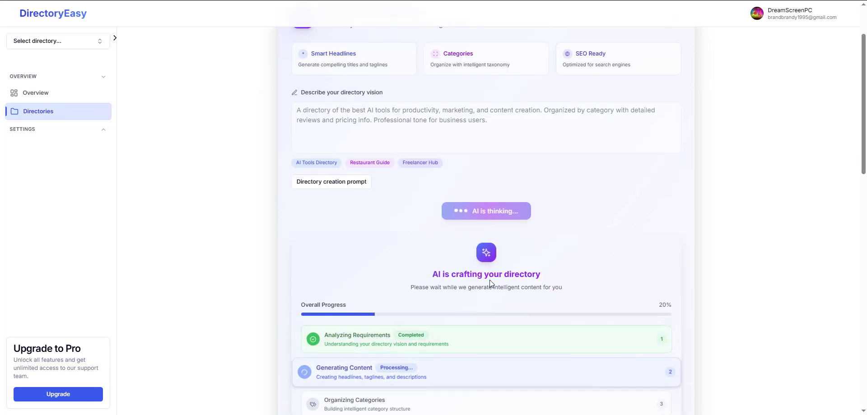
pyautogui.scroll(-3, 490, 280)
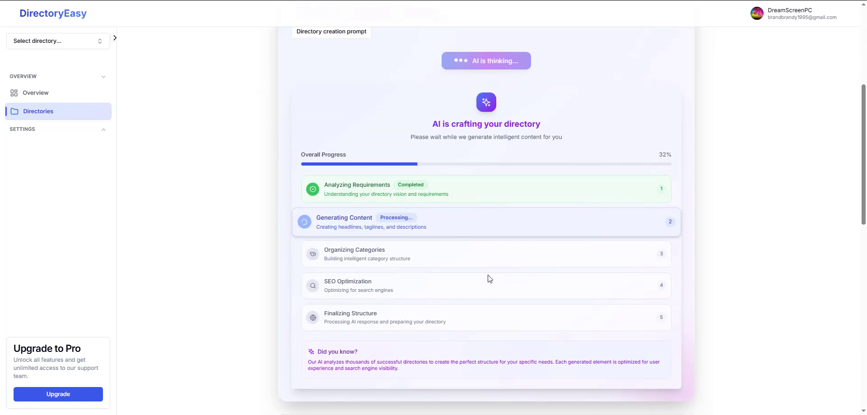
pyautogui.scroll(2, 487, 274)
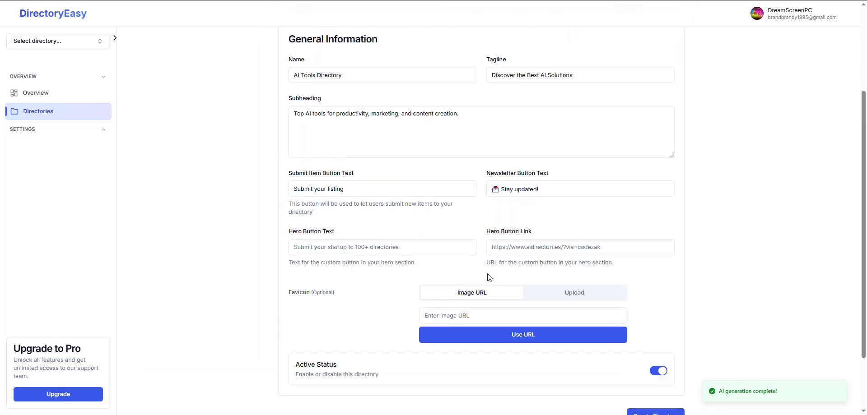
pyautogui.scroll(2, 321, 130)
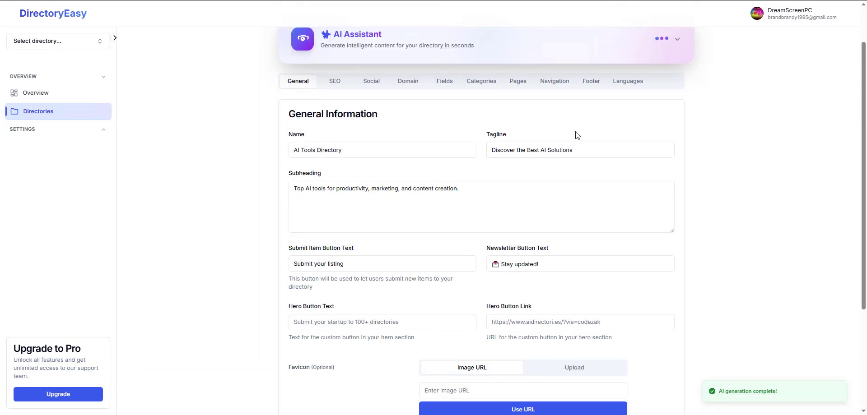
pyautogui.moveTo(863, 163); pyautogui.dragTo(860, 184)
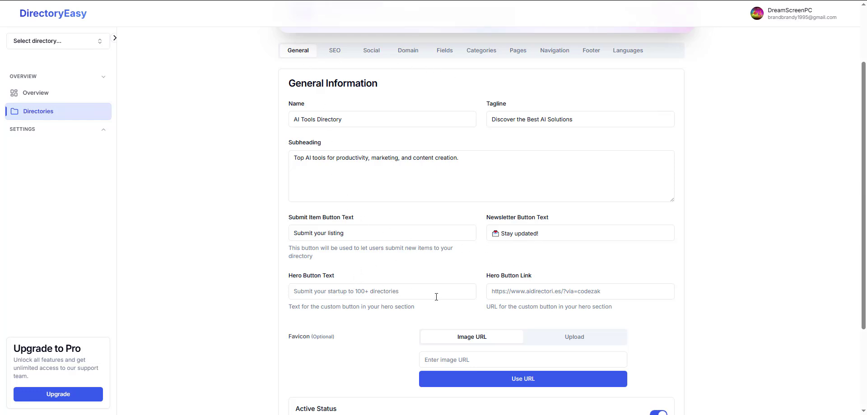
pyautogui.scroll(-1, 676, 291)
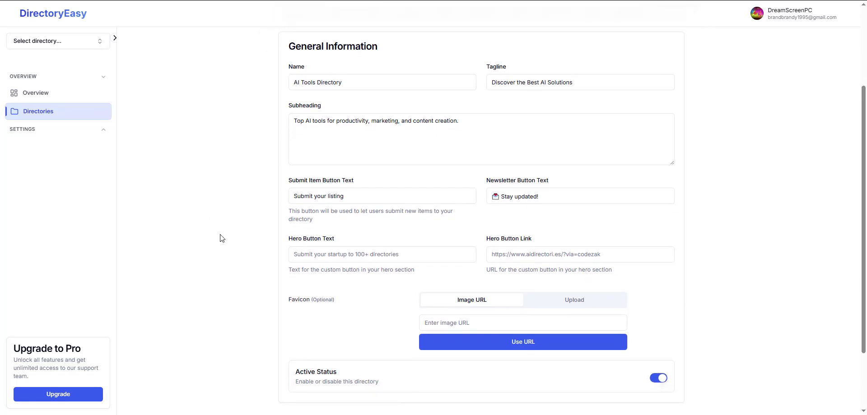
pyautogui.click(399, 254)
pyautogui.click(382, 277)
pyautogui.click(514, 254)
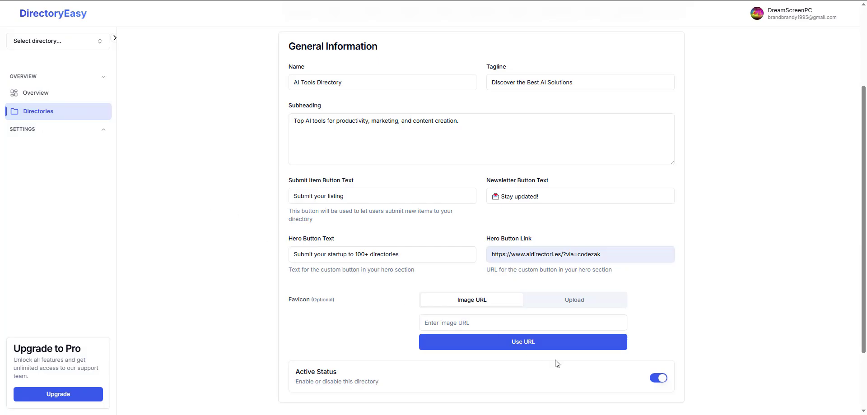
pyautogui.scroll(-2, 374, 304)
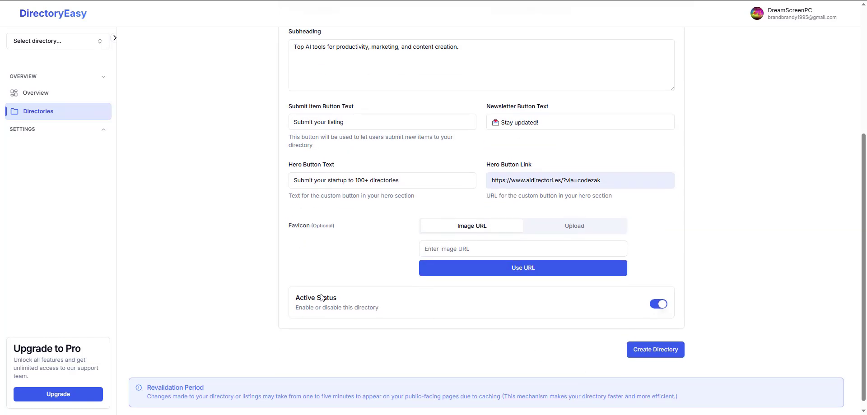
# Review the new directory's SEO settings and the available social media link fields.
pyautogui.scroll(5, 334, 199)
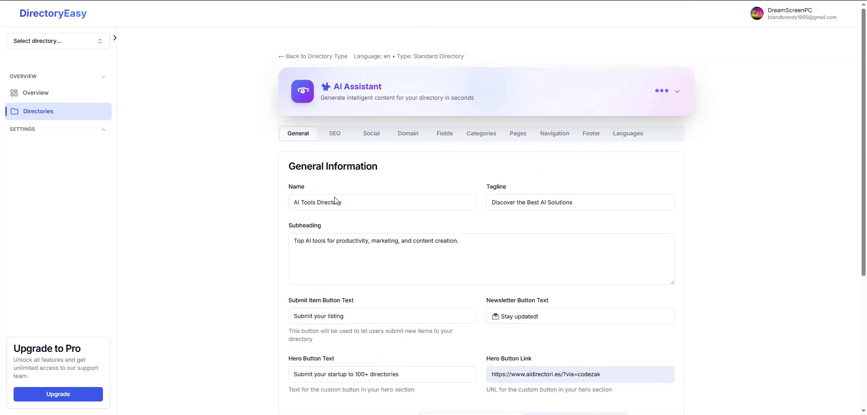
pyautogui.click(335, 134)
pyautogui.scroll(-2, 334, 136)
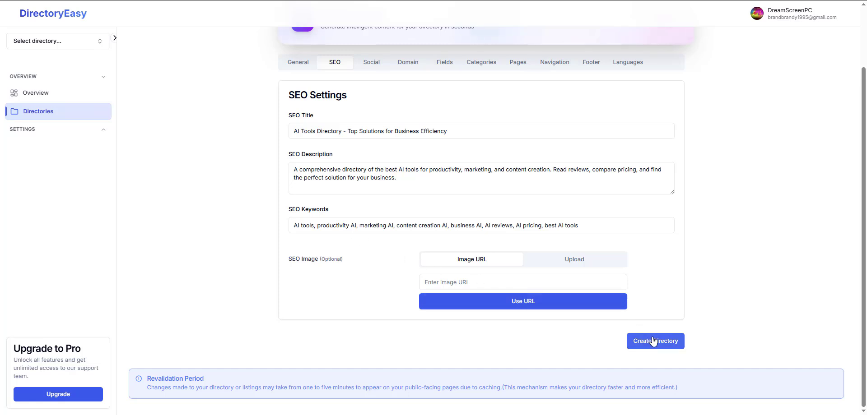
pyautogui.click(371, 65)
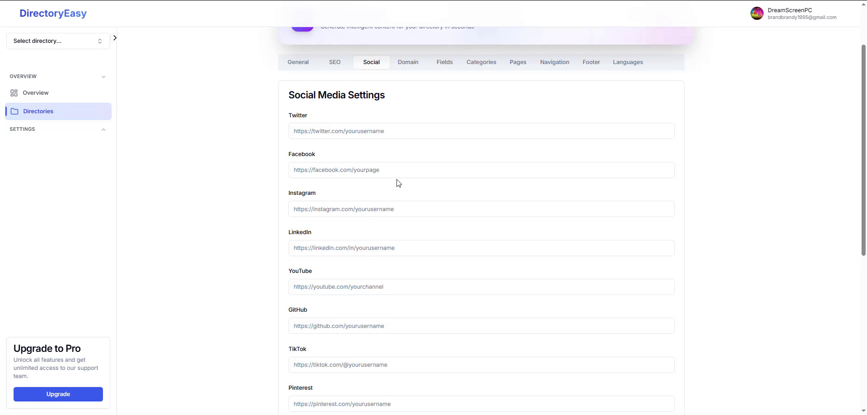
pyautogui.scroll(-3, 397, 184)
pyautogui.scroll(-3, 400, 184)
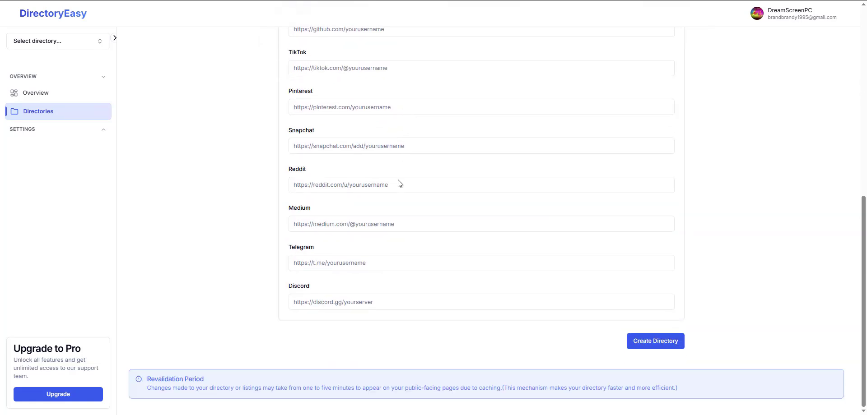
pyautogui.scroll(4, 398, 180)
pyautogui.scroll(3, 399, 180)
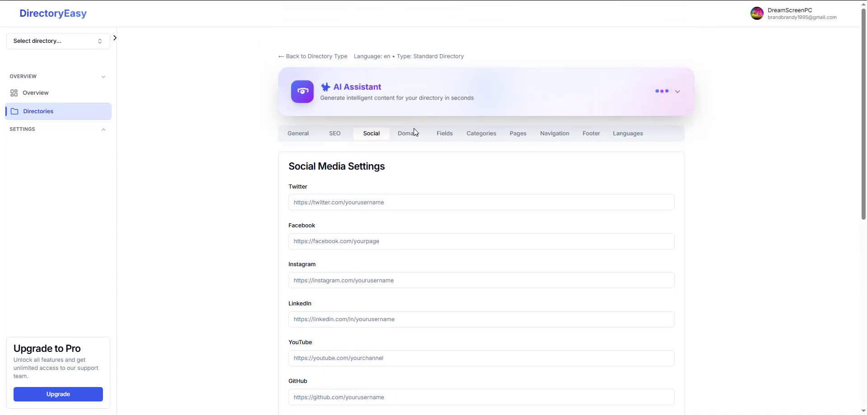
# Add test-directory.com as a custom domain of Test directory and review its required DNS records.
pyautogui.click(412, 135)
pyautogui.click(252, 243)
pyautogui.write('test-directory.com')
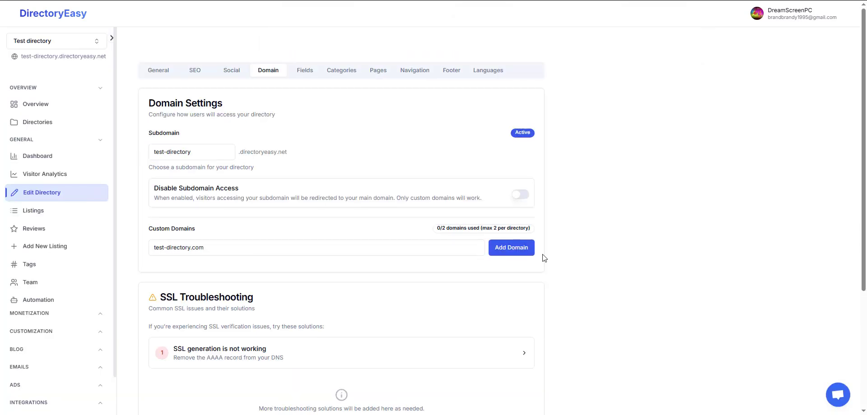
pyautogui.click(511, 248)
pyautogui.scroll(-2, 440, 252)
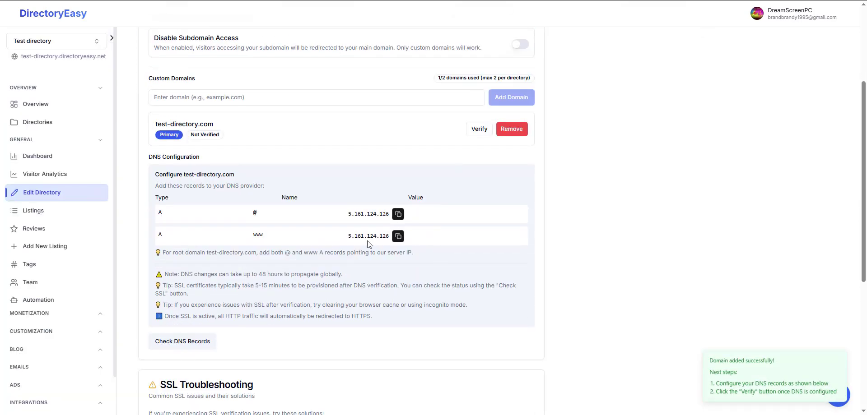
pyautogui.scroll(-2, 269, 180)
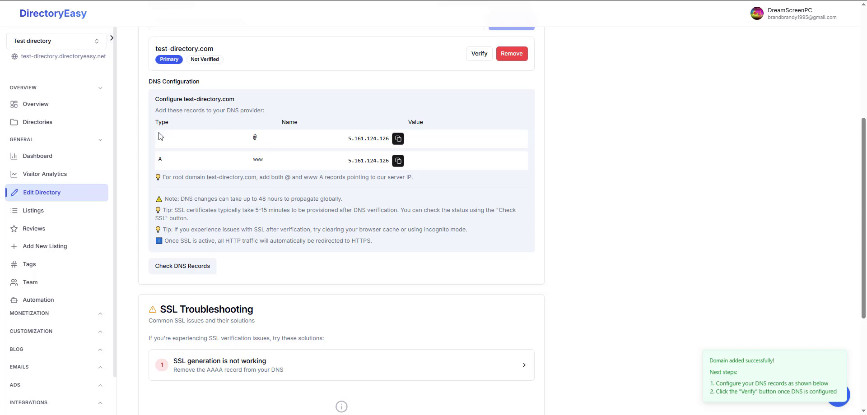
pyautogui.moveTo(251, 137); pyautogui.dragTo(385, 139)
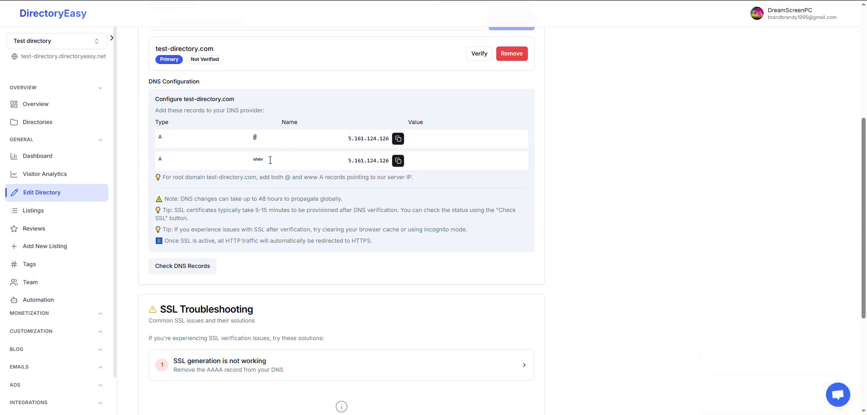
pyautogui.moveTo(270, 160); pyautogui.dragTo(329, 175)
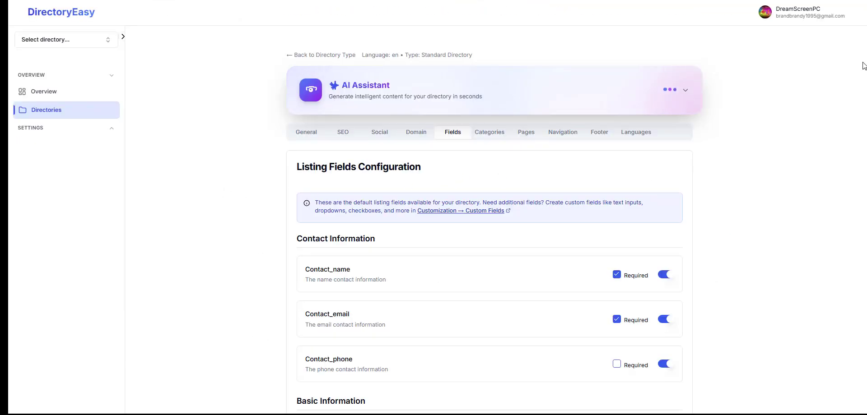
# Examine the default listing fields for contact, basic, business and additional information in the new directory.
pyautogui.scroll(-7, 863, 65)
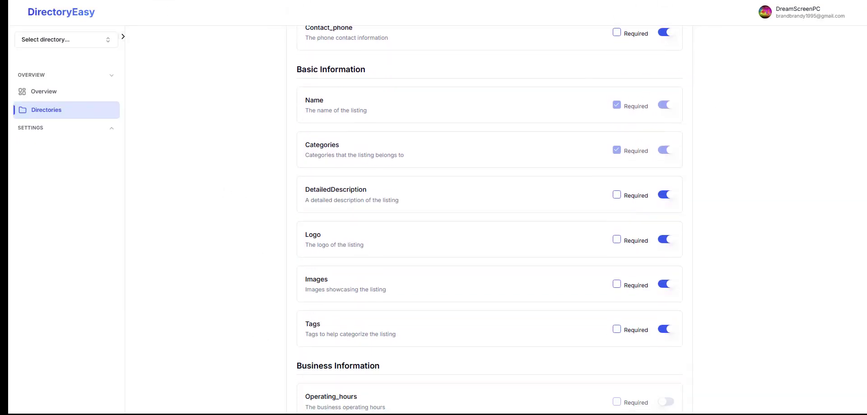
pyautogui.scroll(-1, 401, 224)
pyautogui.moveTo(313, 278); pyautogui.dragTo(335, 284)
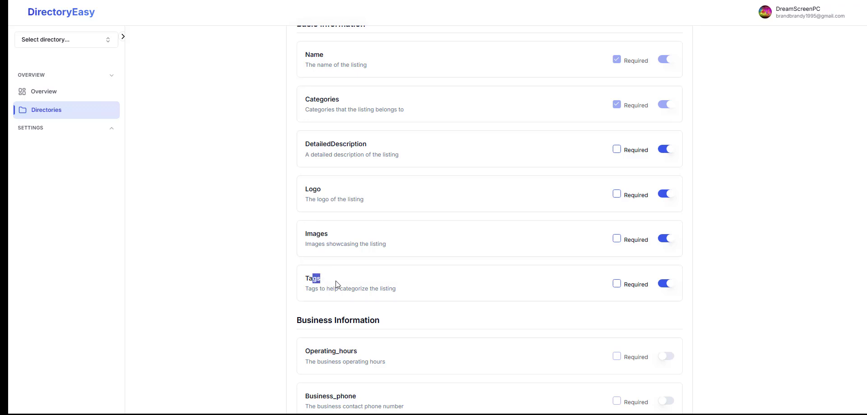
pyautogui.scroll(-2, 339, 281)
pyautogui.moveTo(313, 246); pyautogui.dragTo(375, 247)
pyautogui.scroll(-3, 511, 225)
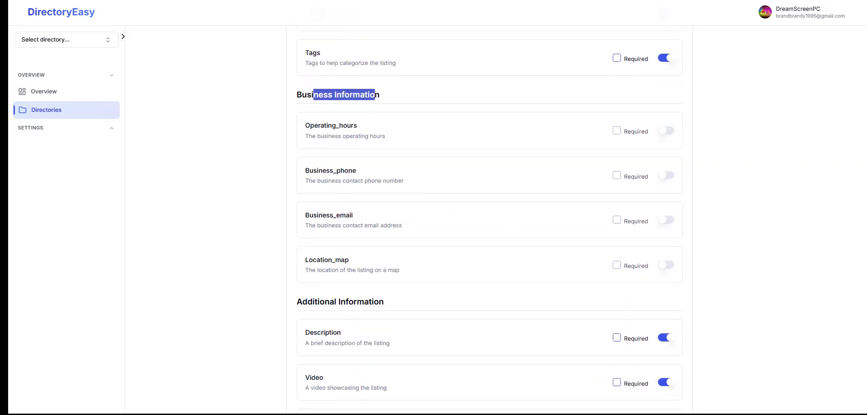
pyautogui.scroll(-2, 489, 225)
pyautogui.scroll(1, 489, 224)
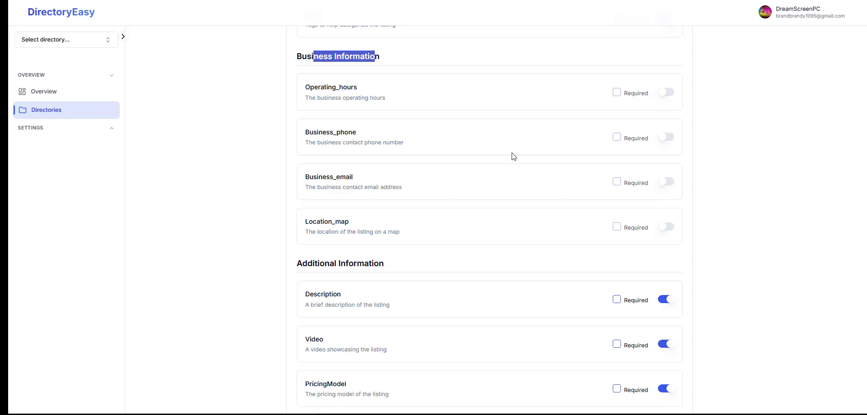
pyautogui.click(513, 157)
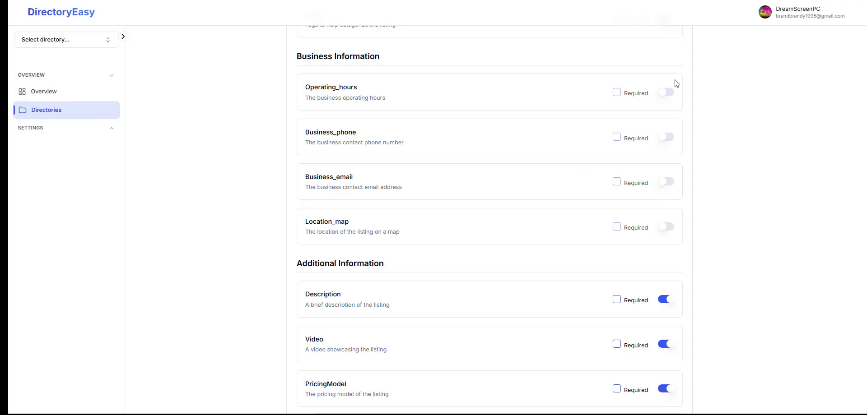
# Try switching the Operating_hours listing field on and back off, and look through the remaining listing fields.
pyautogui.click(663, 91)
pyautogui.click(663, 92)
pyautogui.scroll(-10, 253, 191)
pyautogui.scroll(15, 488, 134)
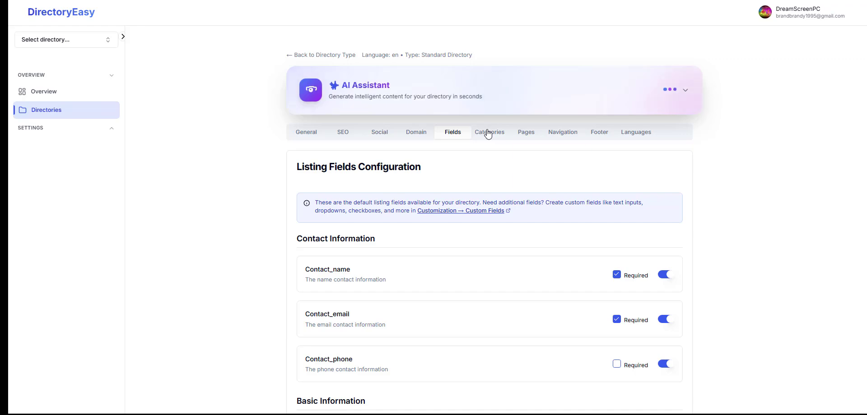
# Review the directory's categories and their subcategories.
pyautogui.click(488, 134)
pyautogui.scroll(-2, 449, 208)
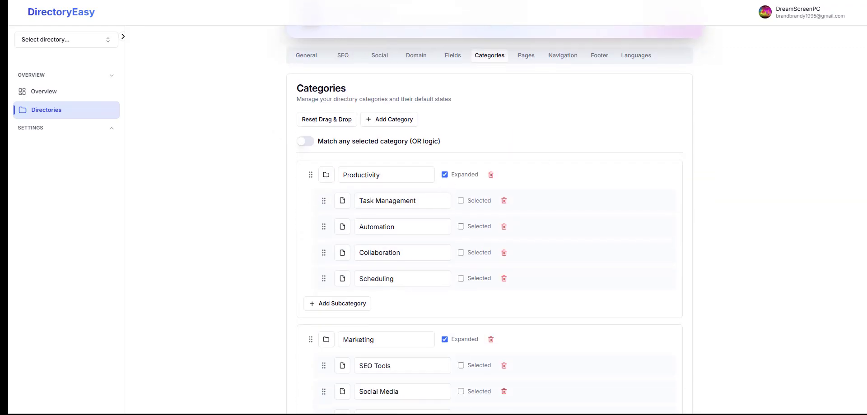
pyautogui.scroll(-9, 488, 226)
pyautogui.scroll(8, 489, 226)
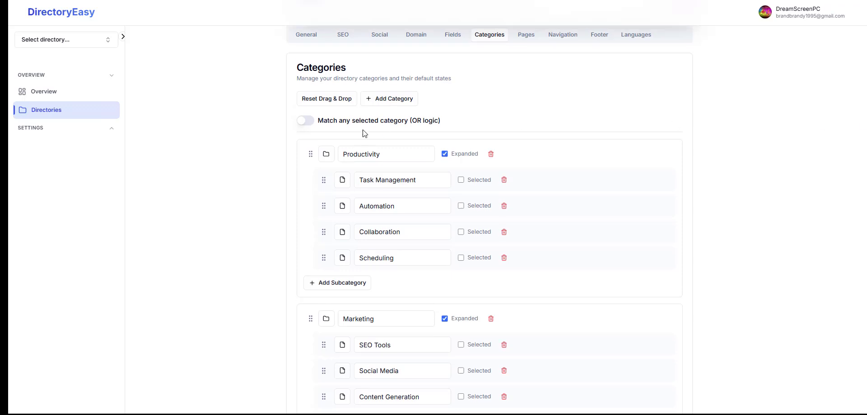
# Try the category matching option by switching it to AND logic and back to OR logic.
pyautogui.moveTo(309, 151); pyautogui.dragTo(319, 200)
pyautogui.click(307, 118)
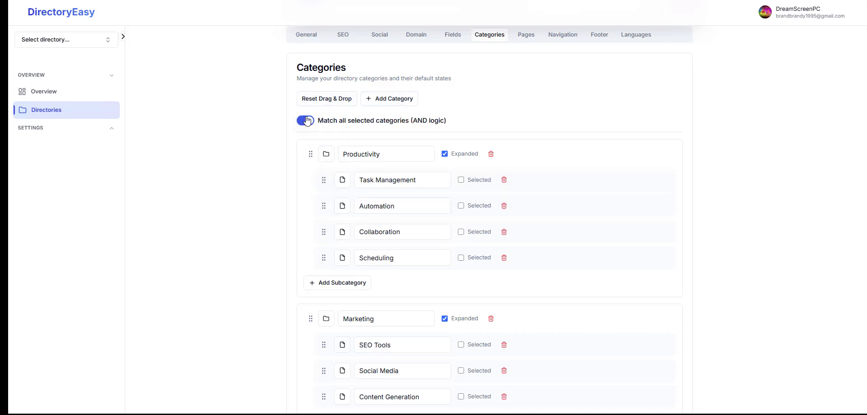
pyautogui.click(307, 120)
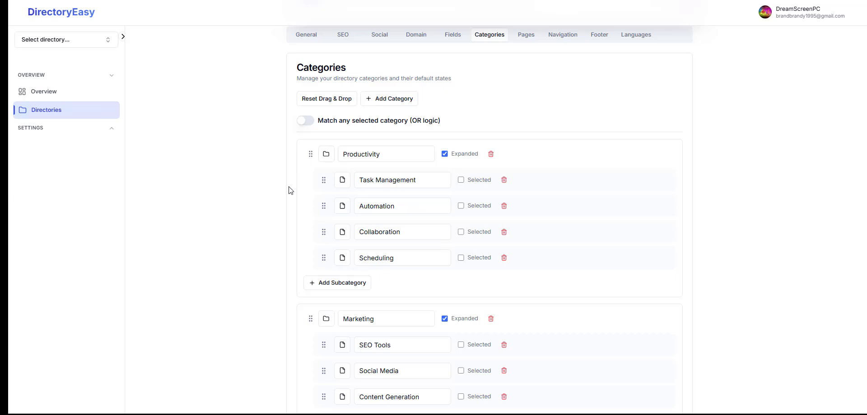
pyautogui.scroll(-5, 289, 189)
pyautogui.scroll(6, 289, 190)
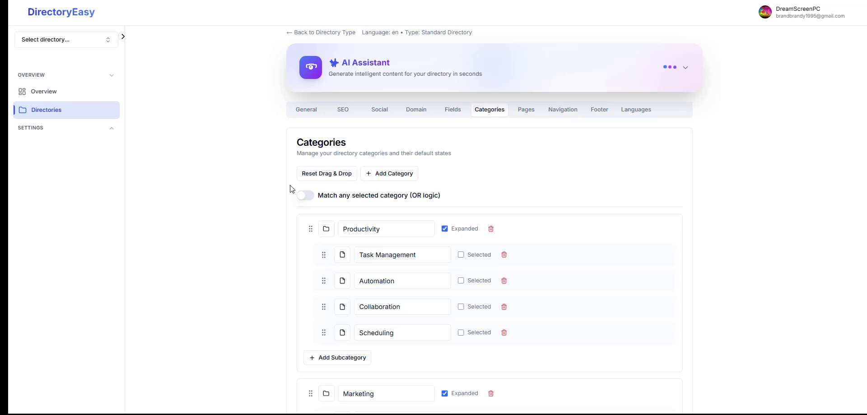
# Create a custom page titled "Test page" with the path test-page and Lorem ipsum placeholder text as its content.
pyautogui.click(526, 113)
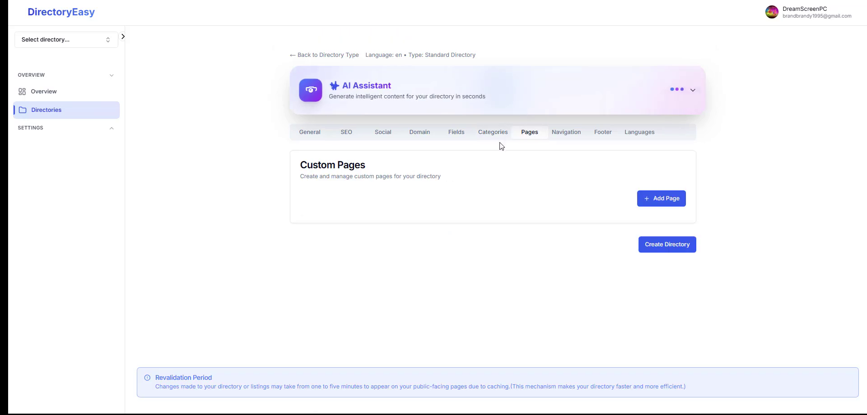
pyautogui.click(661, 199)
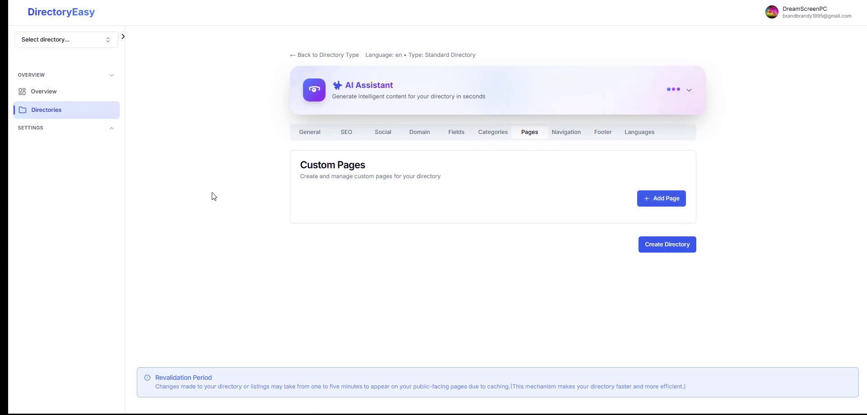
pyautogui.click(311, 77)
pyautogui.write('Test')
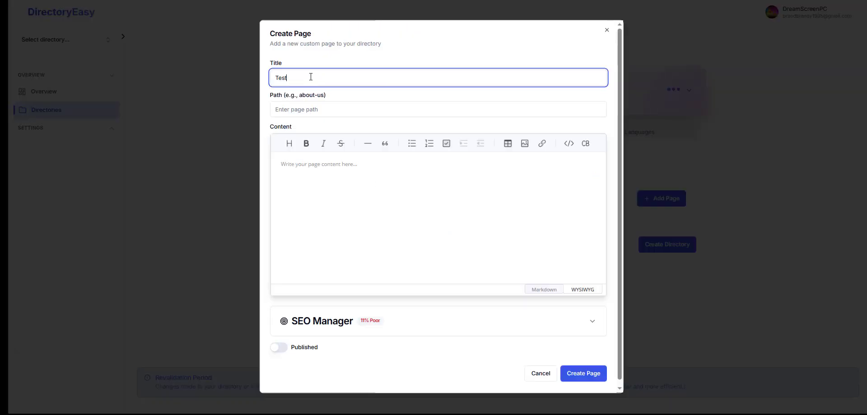
pyautogui.write(' page')
pyautogui.hotkey('ctrl', 'a')
pyautogui.click(335, 193)
pyautogui.write('Lorem ipsum dolor sit amet, consectetur adipiscing elit. Nulla nec pellentesque quam. Sed elementum pretium ex, at tincidunt diam egestas eu. Mauris eget massa congue, aliquet elit vitae, maximus est. Sed ultrices dapibus tincidunt. Etiam volutpat euismod diam, id mattis est elementum id. Phasellus ac maximus tellus. Proin pretium velit id hendrerit rutrum. Curabitur felis purus, lacinia sit amet bibendum vitae, lacinia nec ligula. Aenean sit amet sem egestas leo congue fermentum.')
pyautogui.scroll(-1, 364, 280)
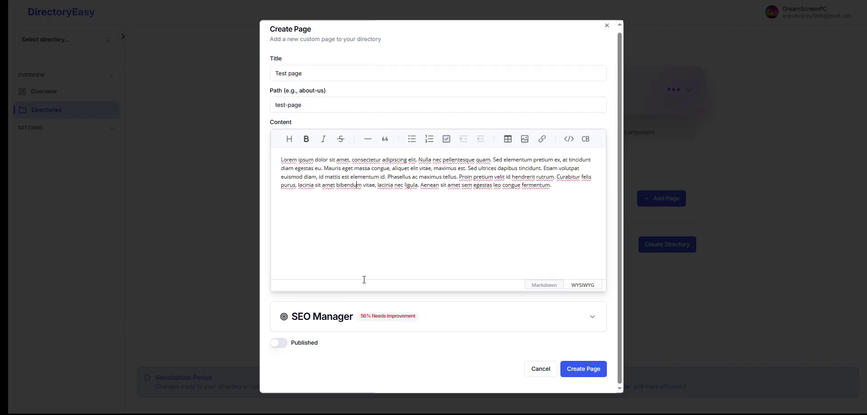
pyautogui.click(583, 369)
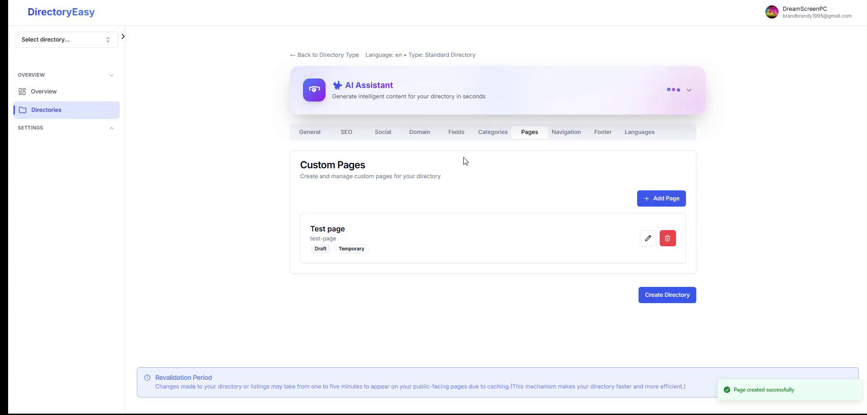
# Edit the custom Test page to make it published and save the update.
pyautogui.click(648, 238)
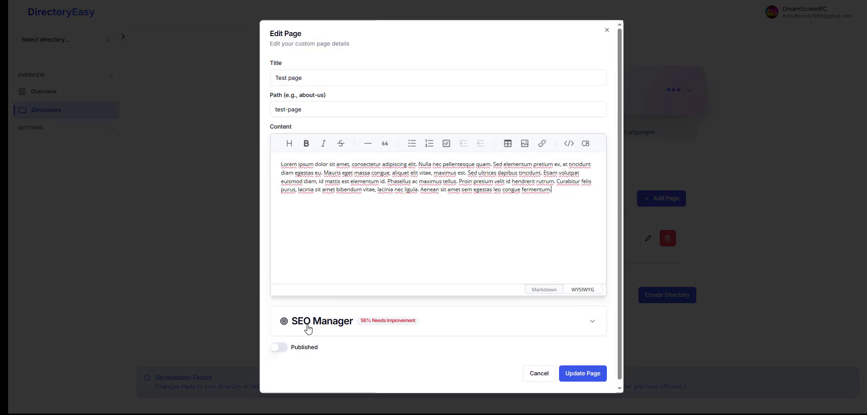
pyautogui.click(284, 349)
pyautogui.click(585, 376)
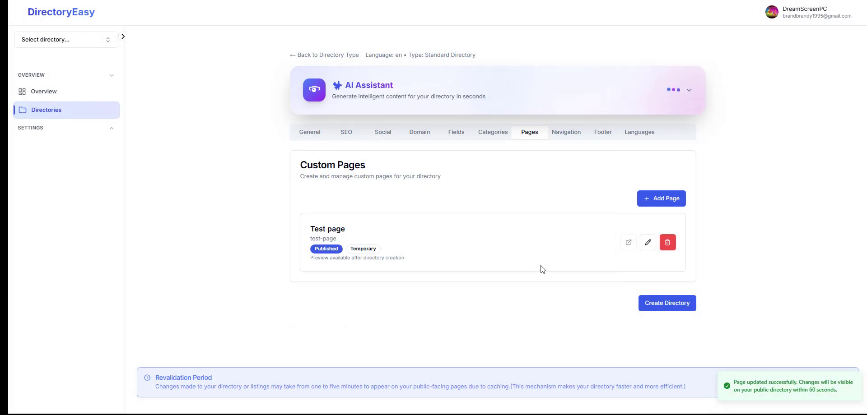
# Add a navigation link of type Default Page that points to Blog.
pyautogui.click(558, 136)
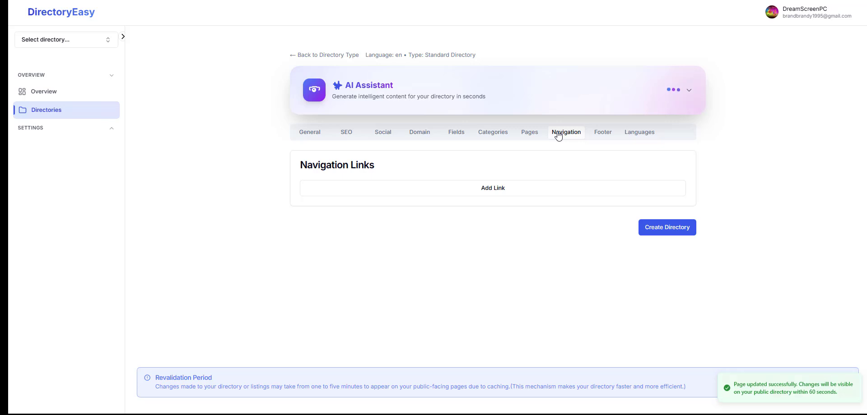
pyautogui.click(453, 188)
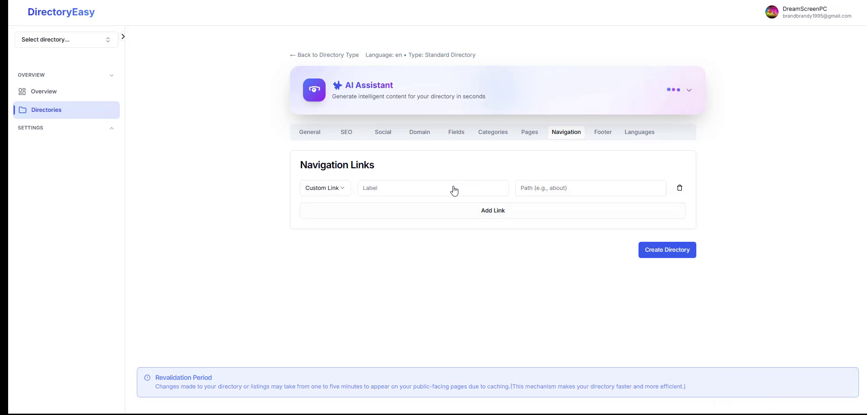
pyautogui.click(346, 188)
pyautogui.click(344, 204)
pyautogui.click(394, 191)
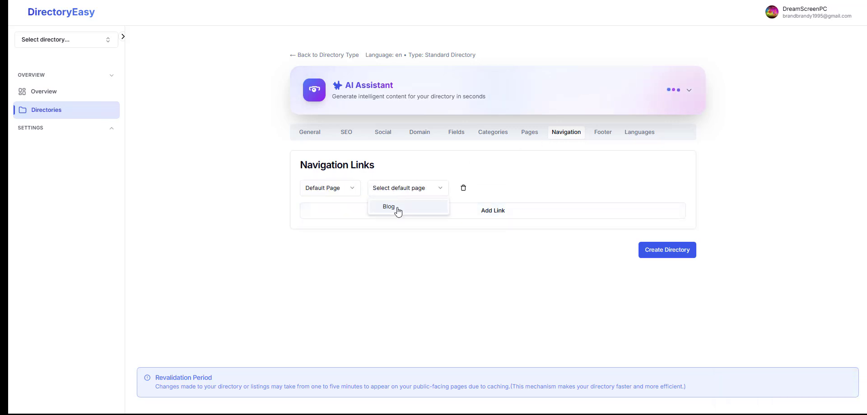
pyautogui.click(389, 207)
# Add custom navigation links "Test page" with path test-page and "Privacy policy" with path privacy-policy.
pyautogui.click(441, 212)
pyautogui.click(376, 212)
pyautogui.write('Test page')
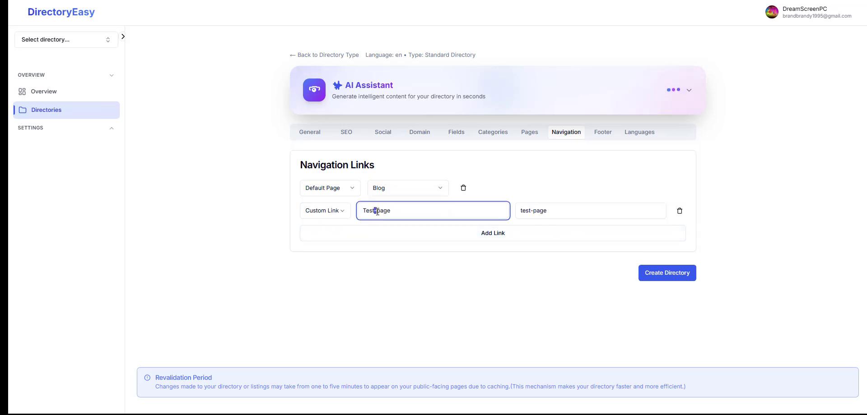
pyautogui.click(398, 253)
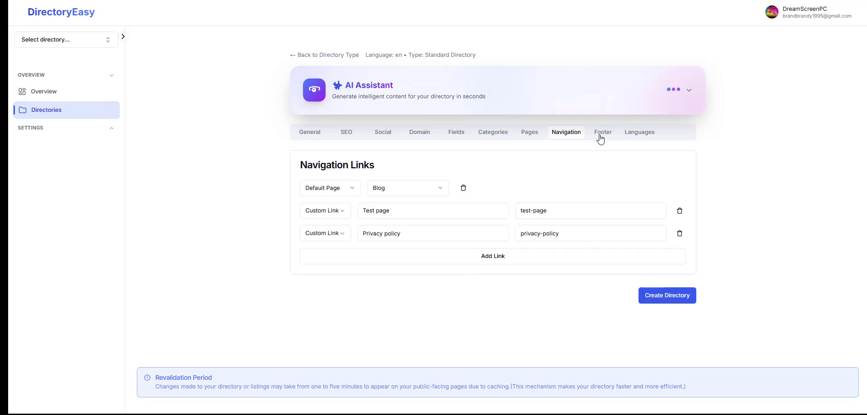
# Review the footer's copyright, tagline, contact and section settings, trying out adding and removing an empty section.
pyautogui.click(600, 139)
pyautogui.scroll(-5, 374, 258)
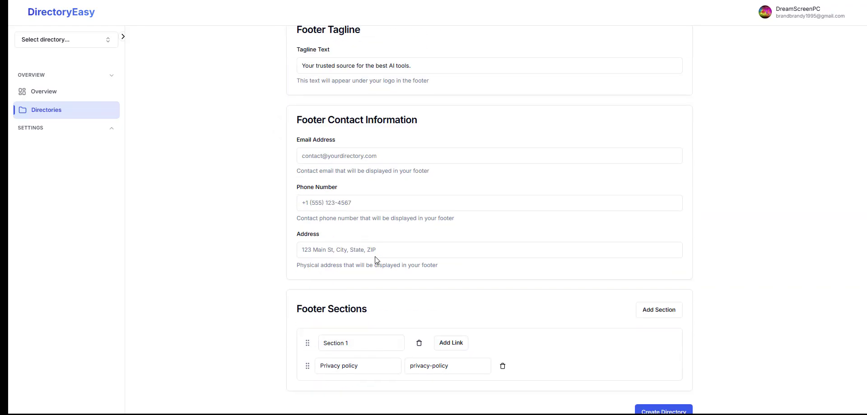
pyautogui.scroll(-2, 375, 256)
pyautogui.scroll(8, 376, 256)
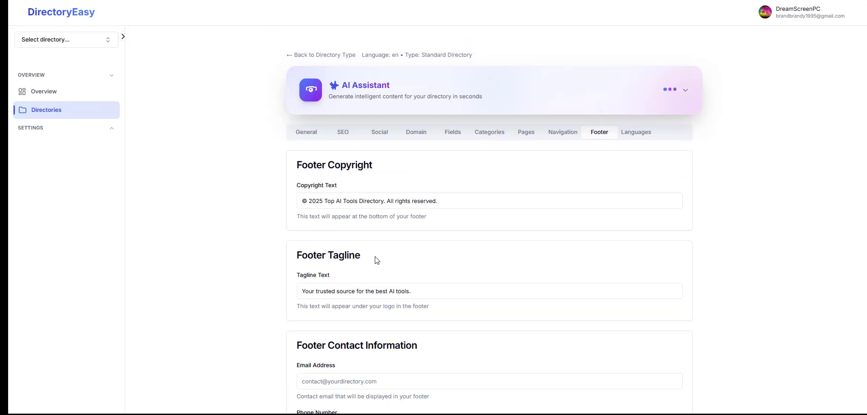
pyautogui.scroll(-8, 375, 235)
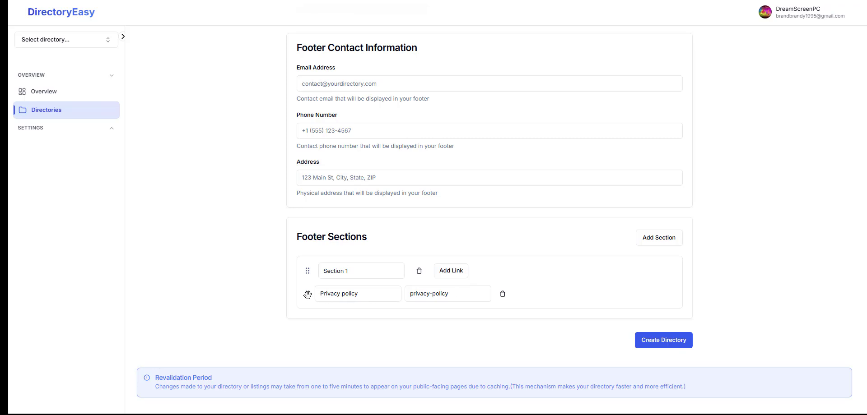
pyautogui.click(657, 240)
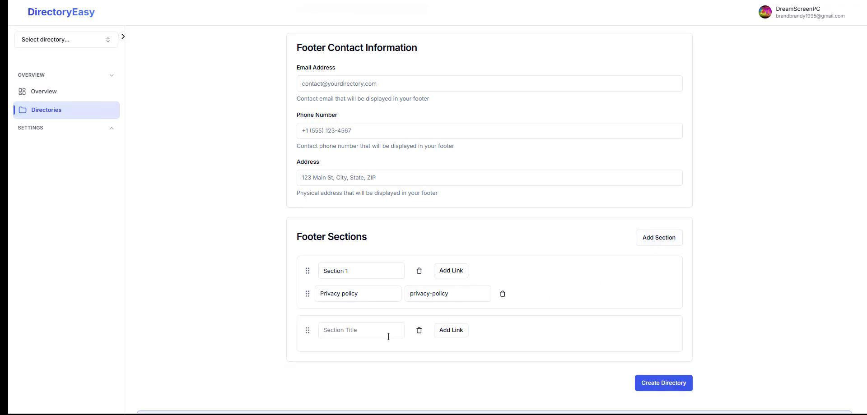
pyautogui.click(419, 331)
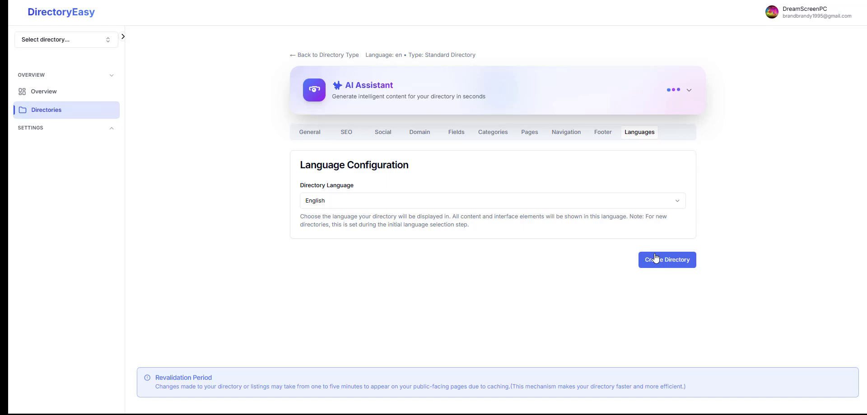
# Create the configured directory and open the public site of Top AI Tools Directory.
pyautogui.click(655, 259)
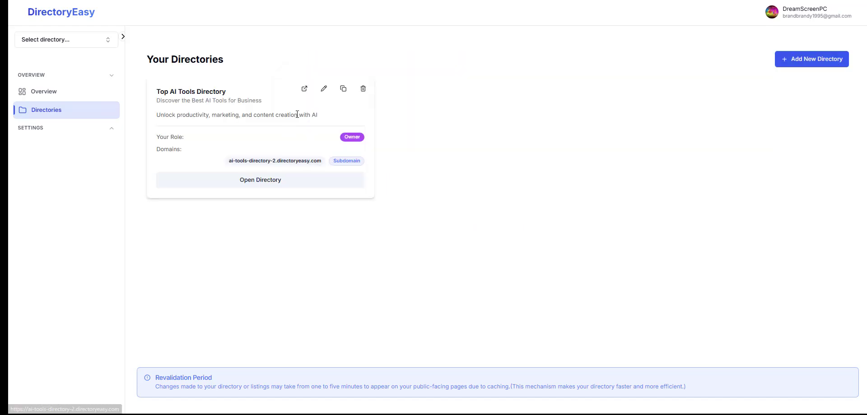
pyautogui.click(307, 91)
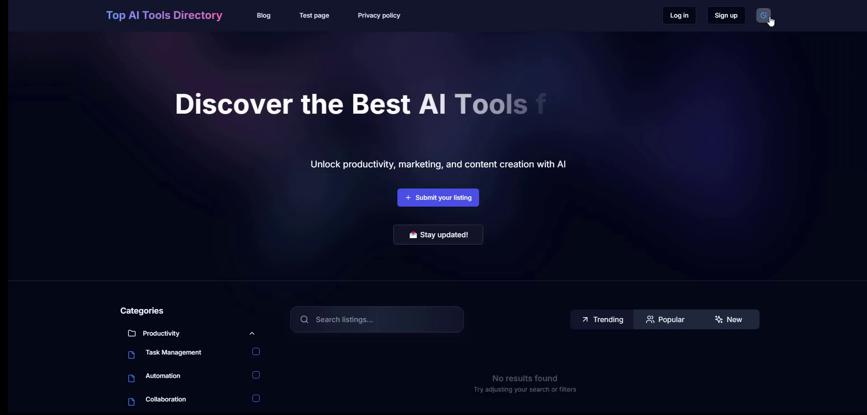
# Switch the public directory site to the light theme.
pyautogui.click(771, 22)
pyautogui.click(766, 44)
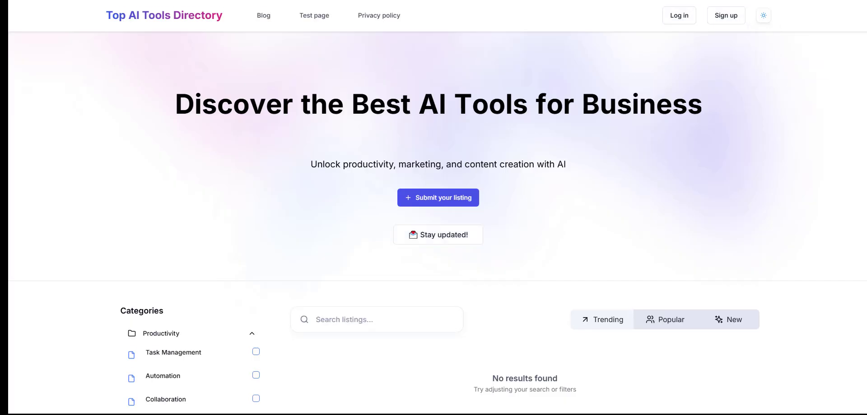